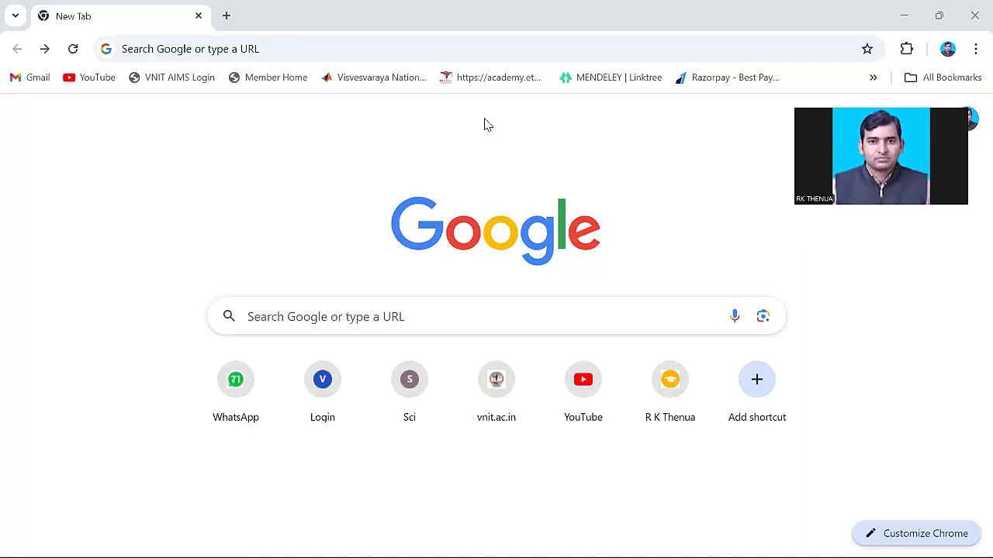
# Load matlab.mathworks.com from the Chrome address bar
pyautogui.click(224, 48)
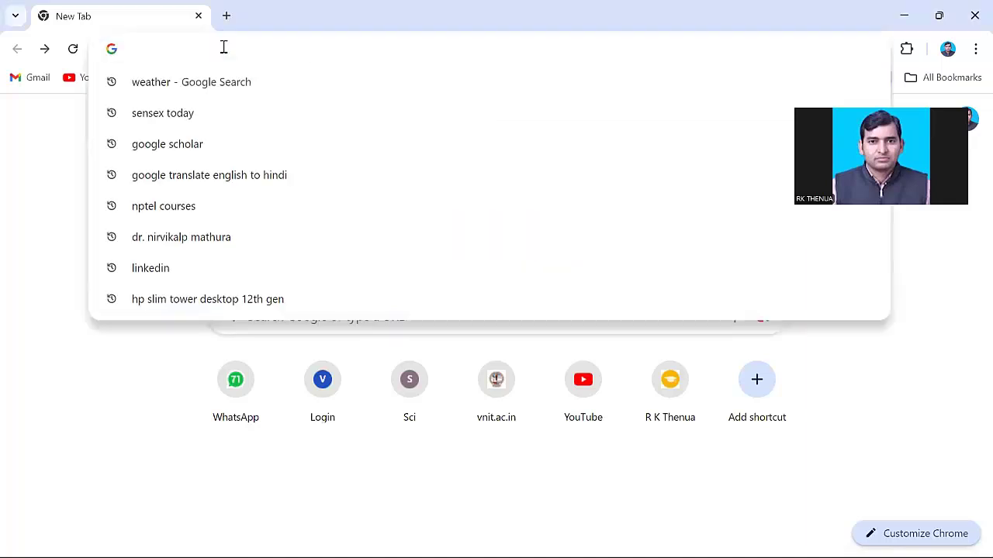
pyautogui.write('matla')
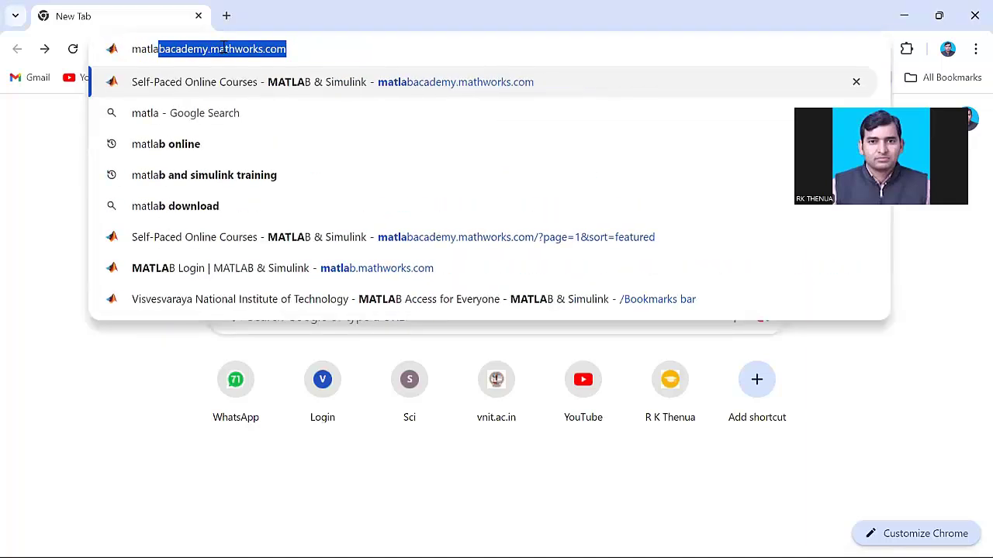
pyautogui.write('b.')
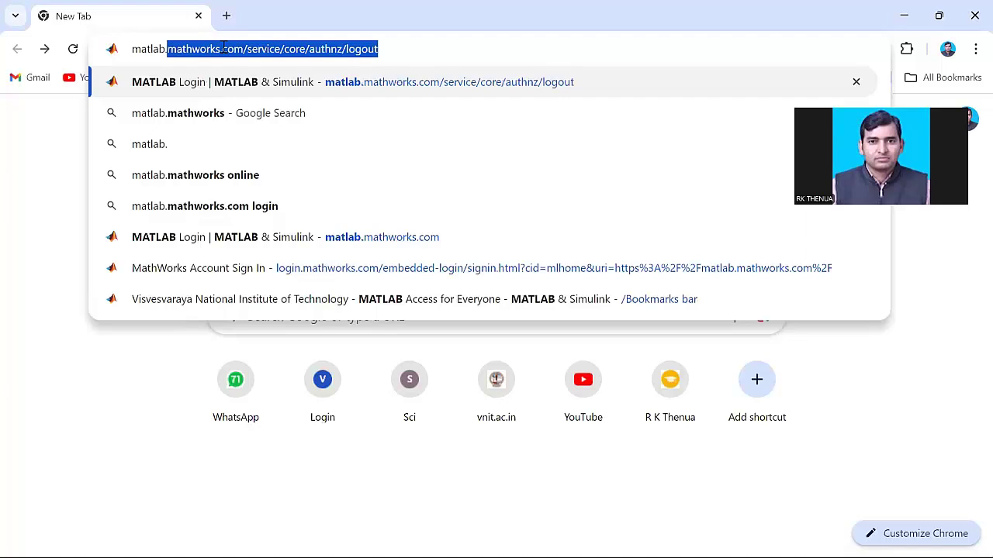
pyautogui.write('mathwork')
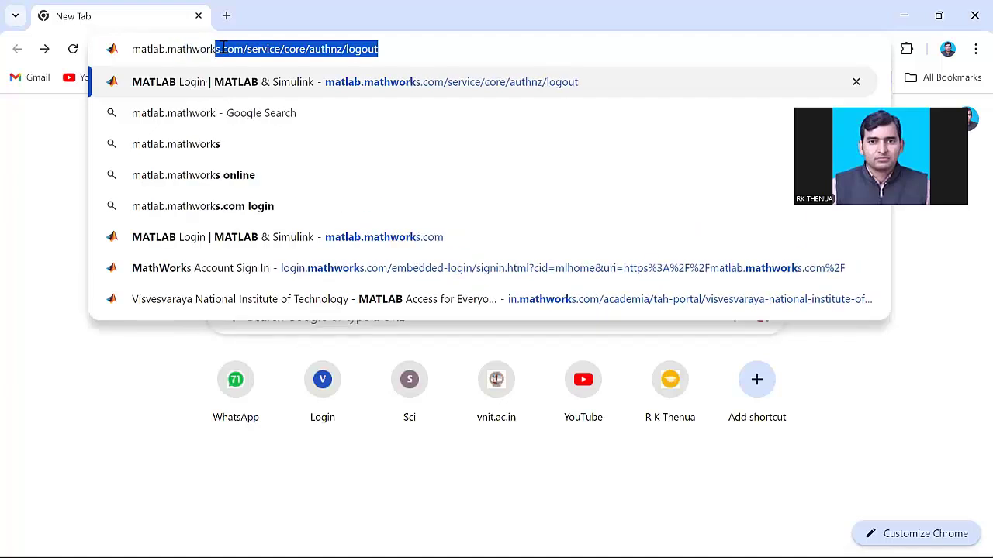
pyautogui.write('s')
pyautogui.press('Return')
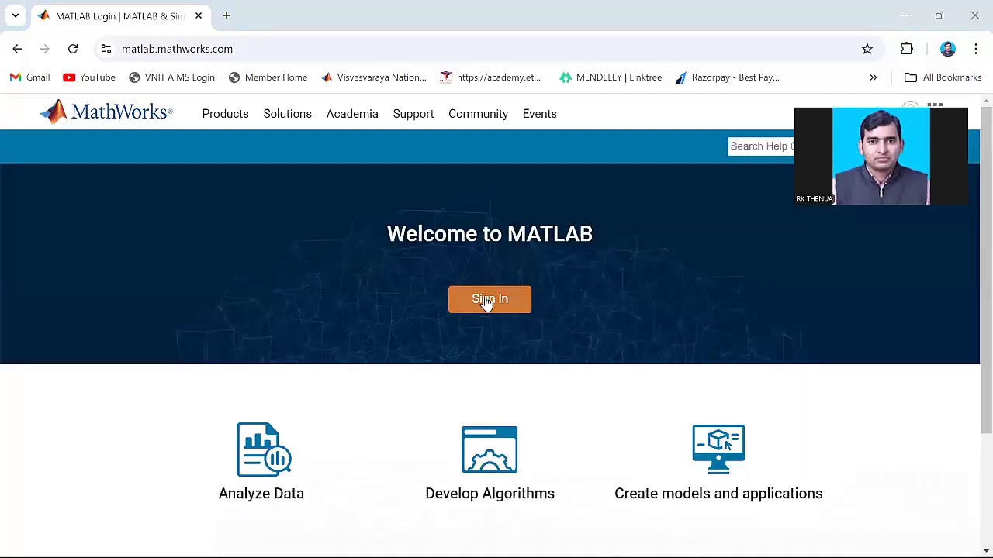
# Choose Sign In, then follow the Create Account link to the new-account form
pyautogui.click(486, 301)
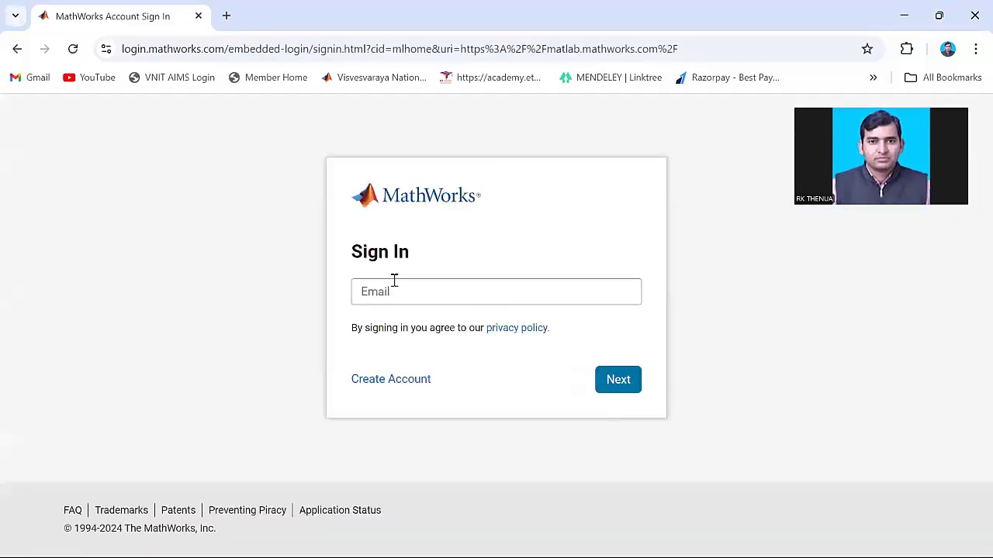
pyautogui.click(423, 284)
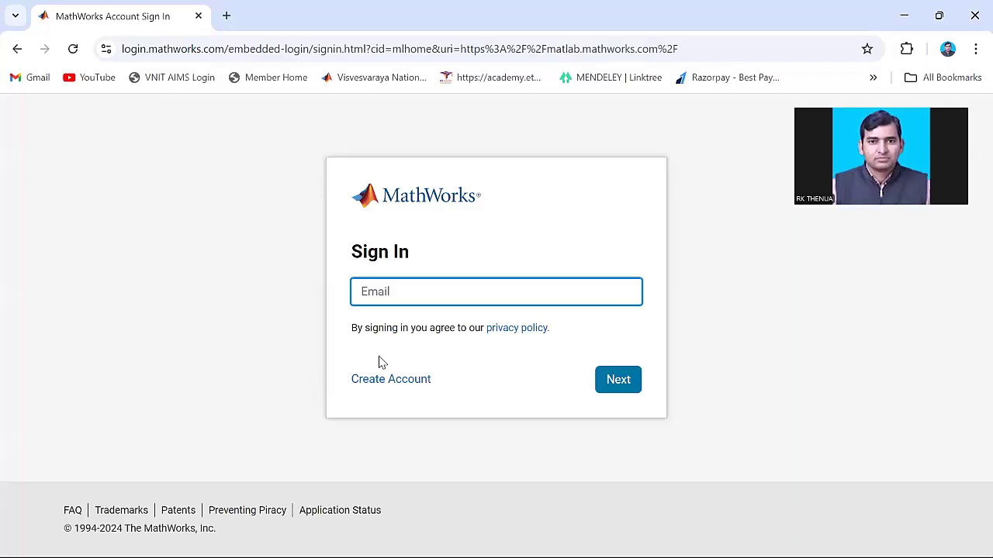
pyautogui.click(377, 384)
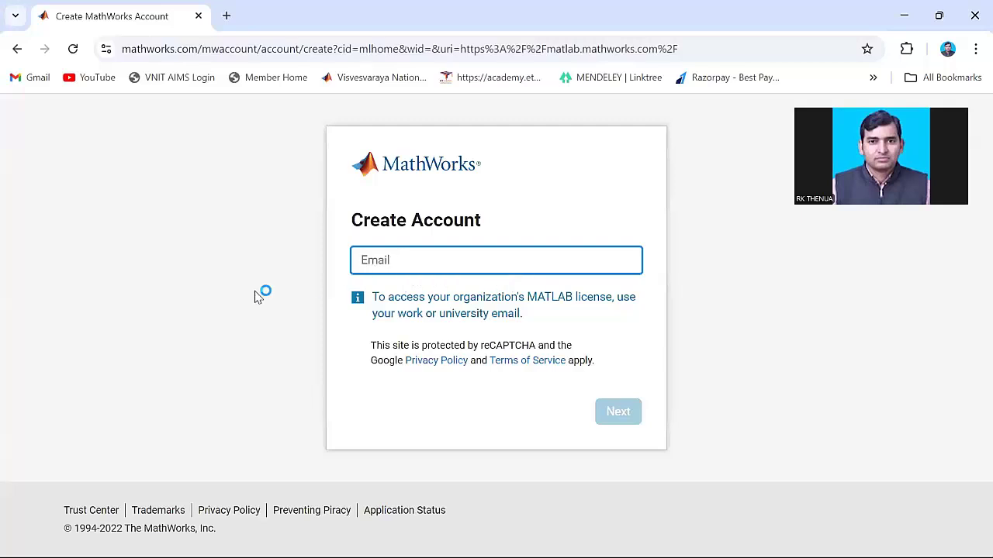
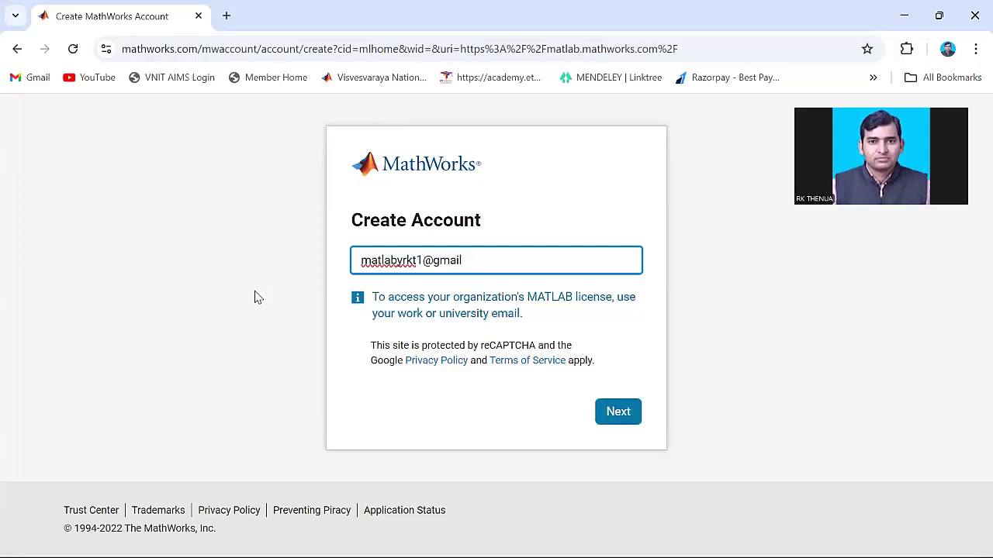
pyautogui.click(617, 415)
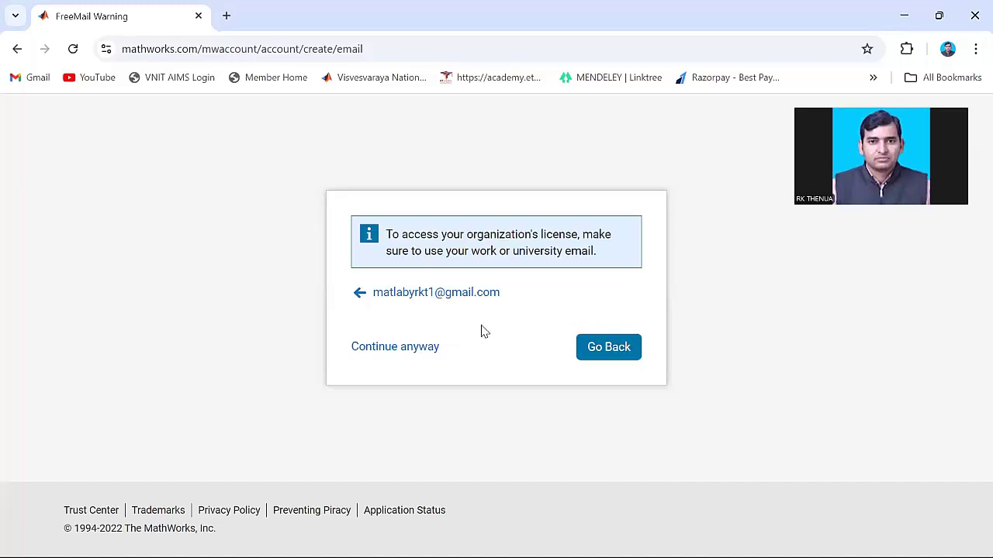
pyautogui.click(388, 351)
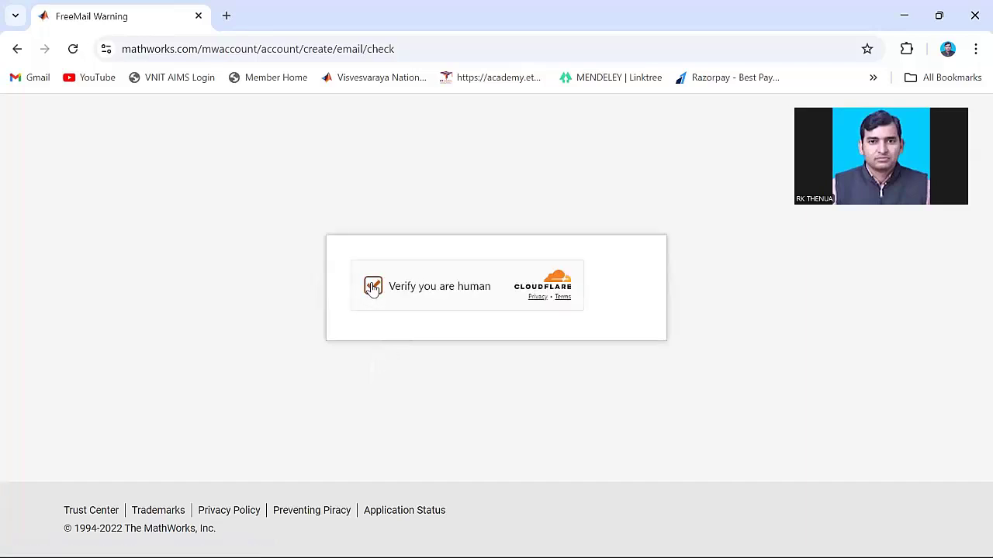
pyautogui.click(372, 287)
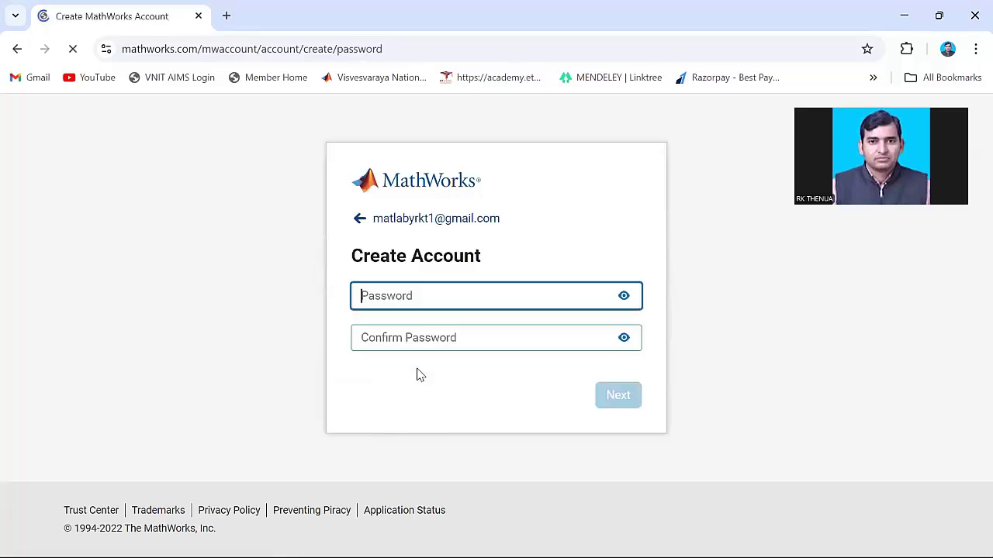
pyautogui.click(390, 300)
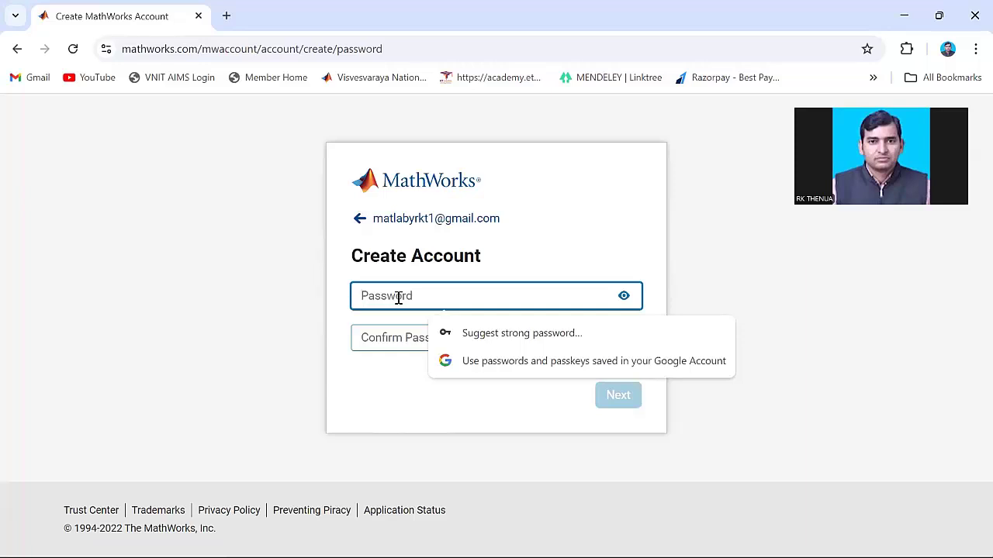
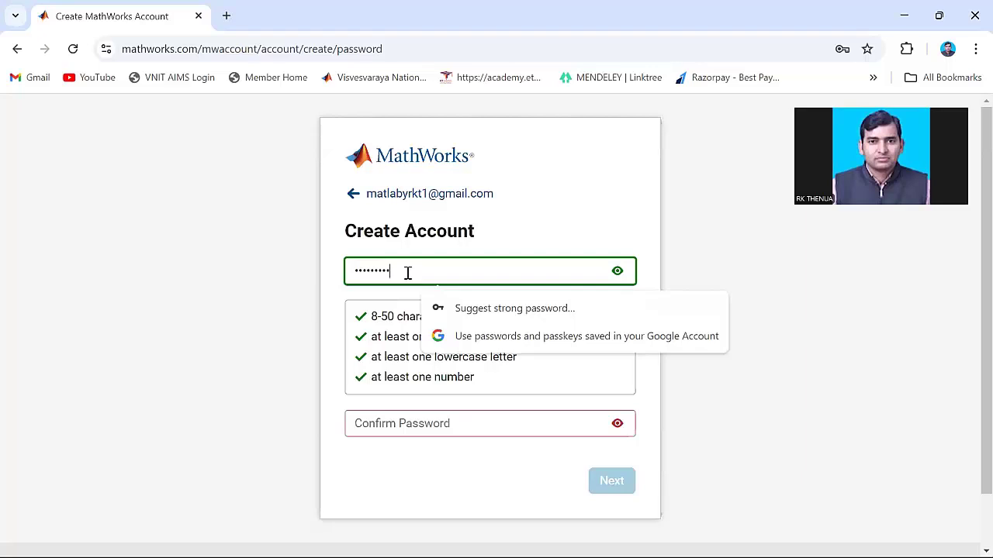
pyautogui.click(340, 299)
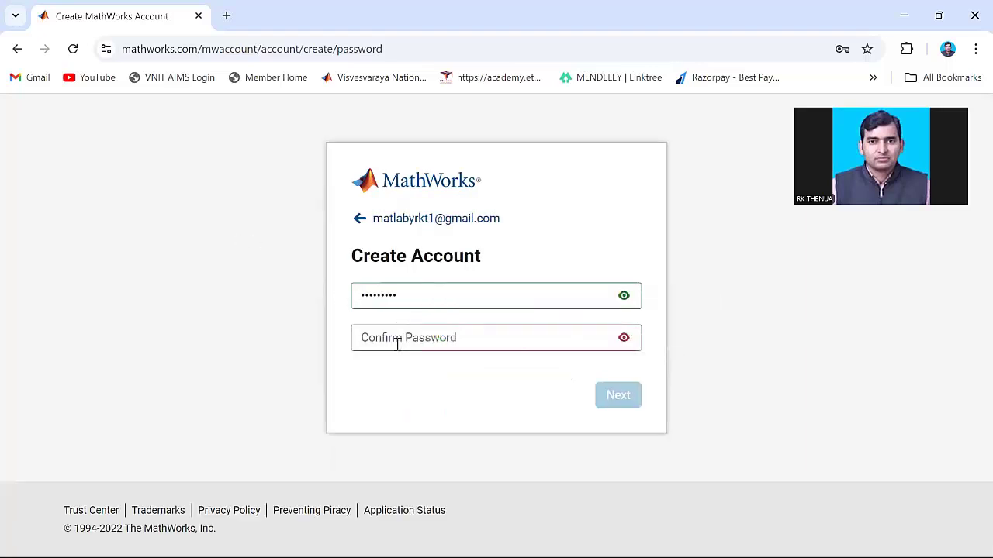
pyautogui.click(397, 345)
pyautogui.write('•••')
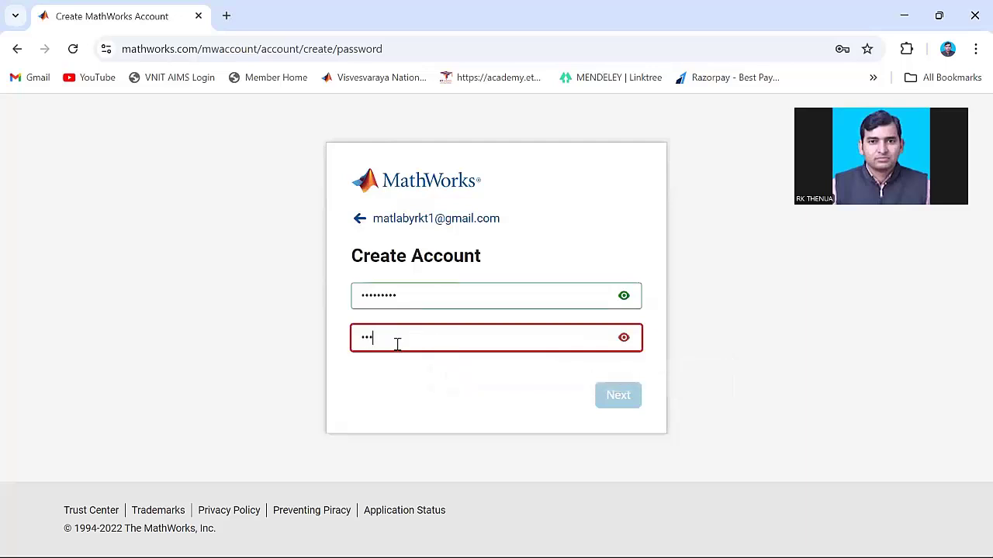
pyautogui.write('••••')
pyautogui.click(606, 398)
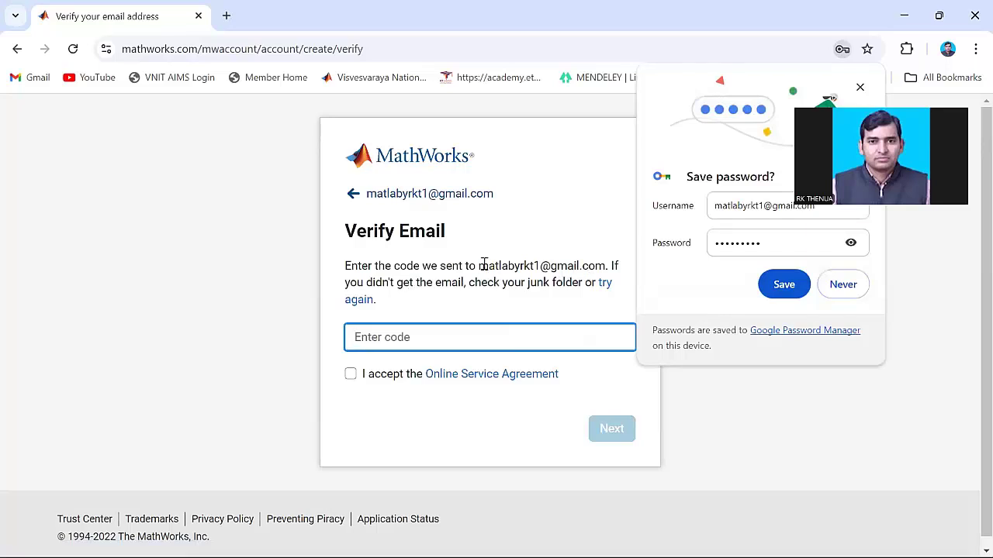
pyautogui.moveTo(478, 266); pyautogui.dragTo(612, 266)
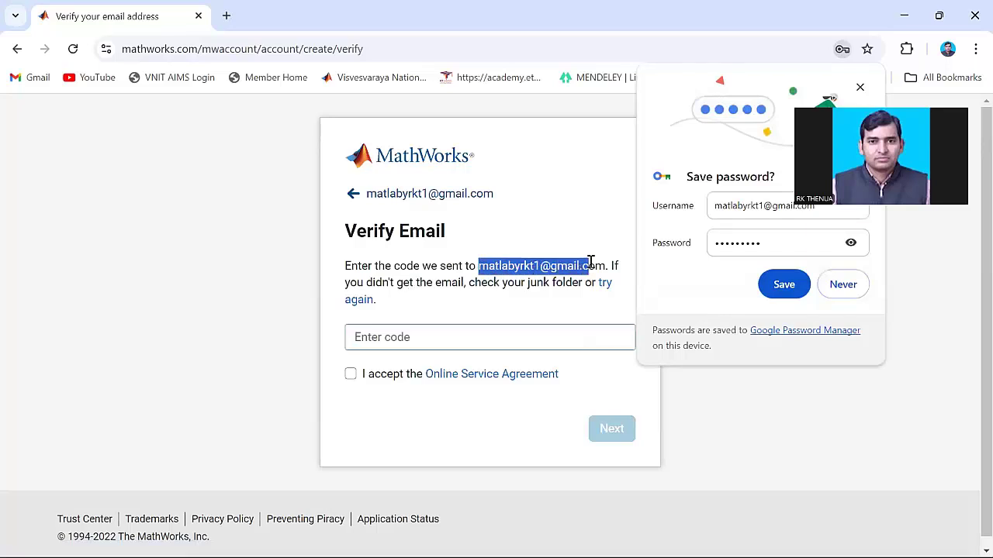
pyautogui.click(404, 337)
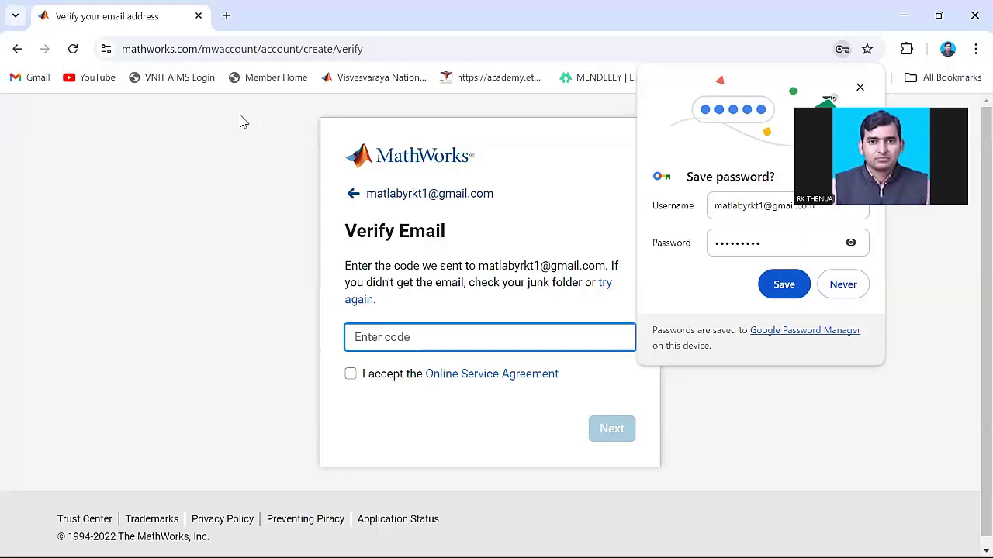
pyautogui.click(226, 16)
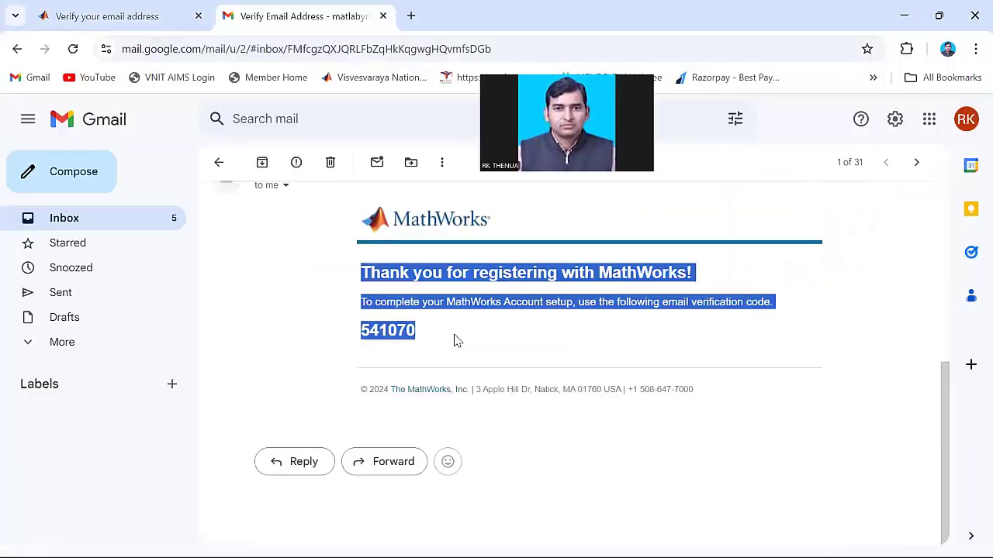
pyautogui.click(465, 372)
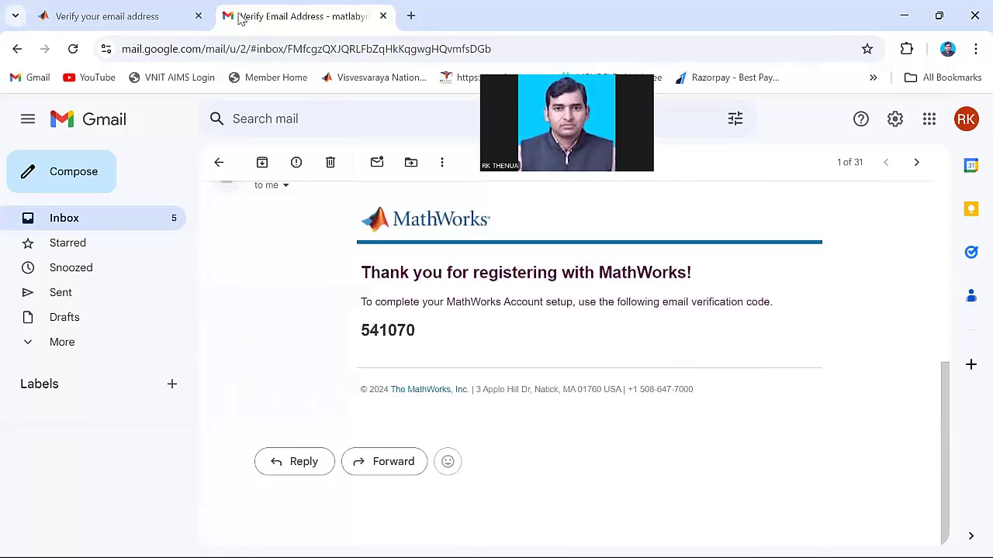
pyautogui.click(122, 16)
pyautogui.moveTo(419, 416); pyautogui.dragTo(310, 414)
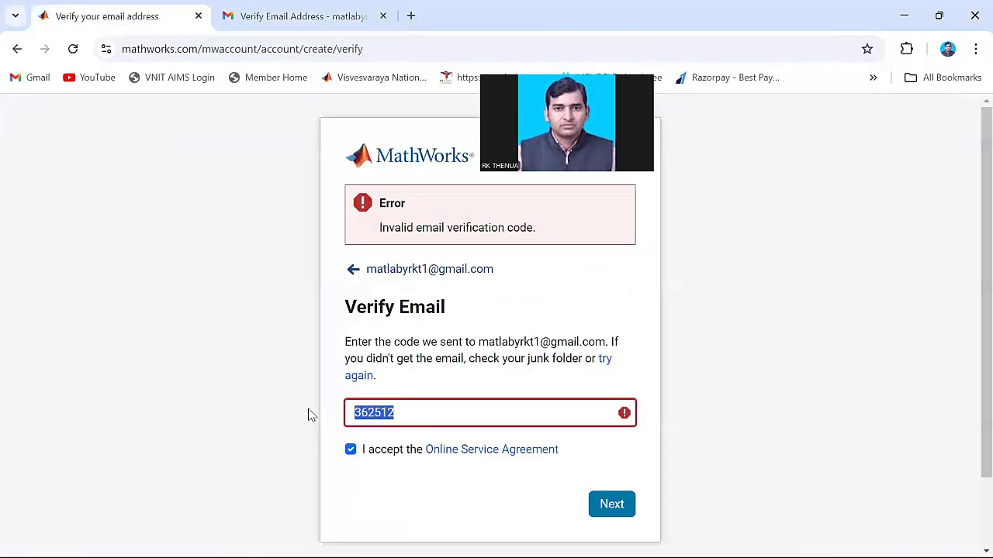
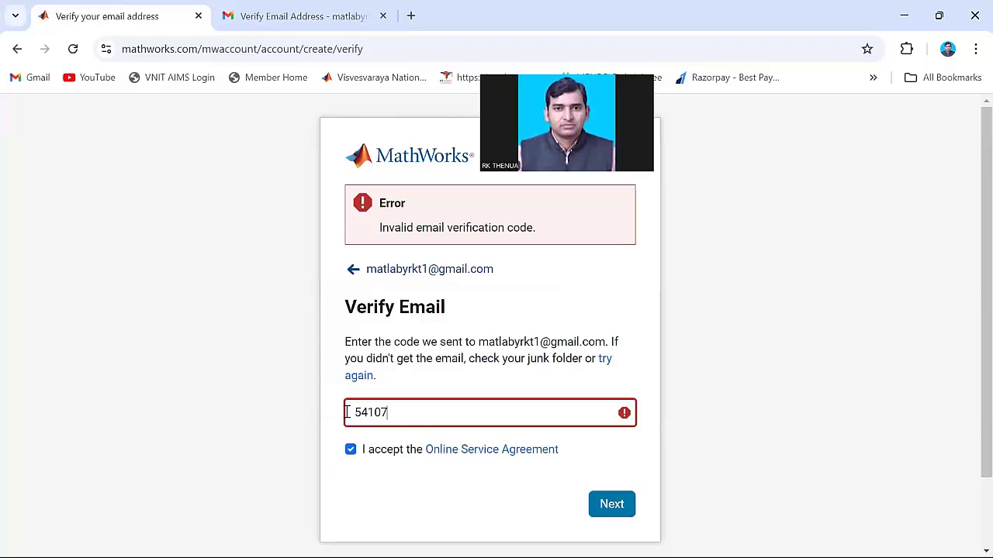
pyautogui.click(606, 505)
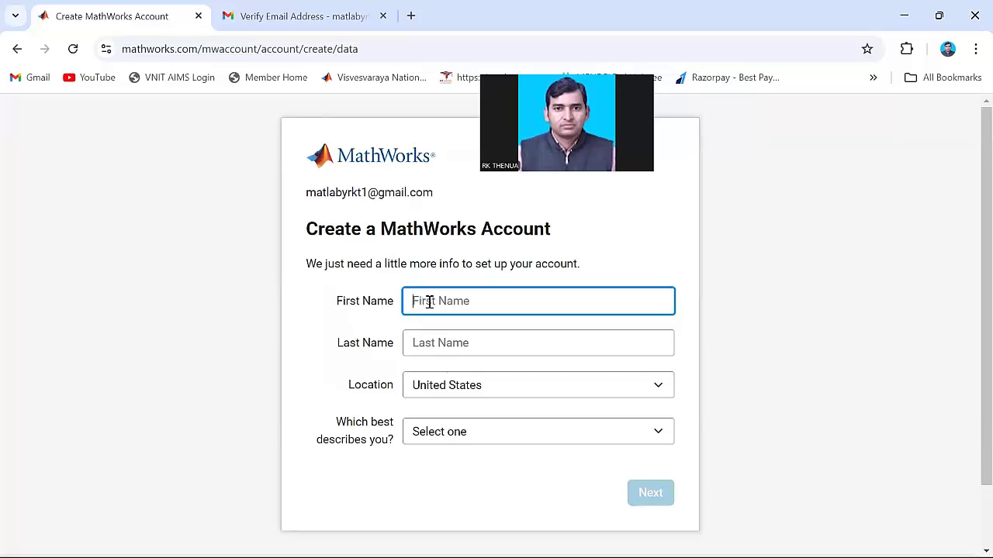
# Enter the first and last name and choose India as the location
pyautogui.click(448, 349)
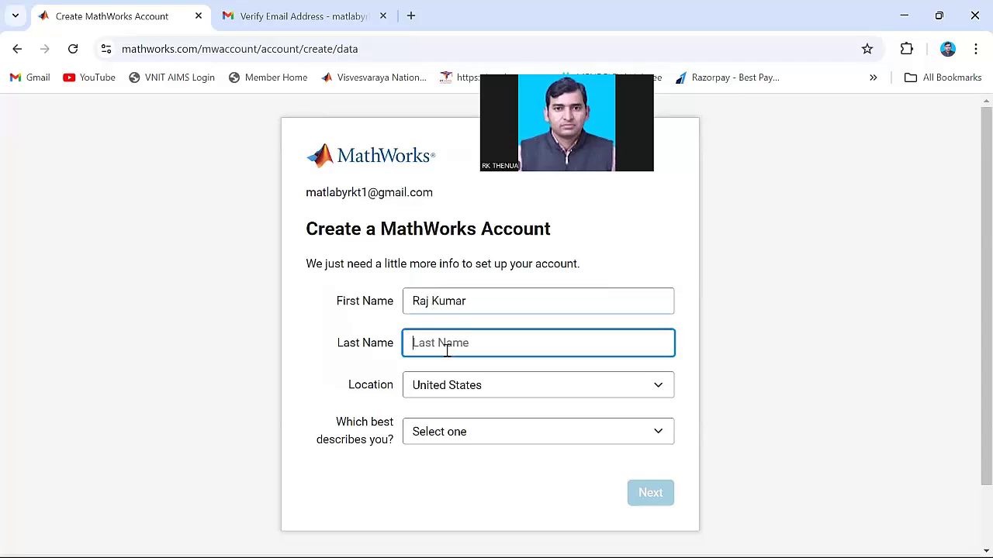
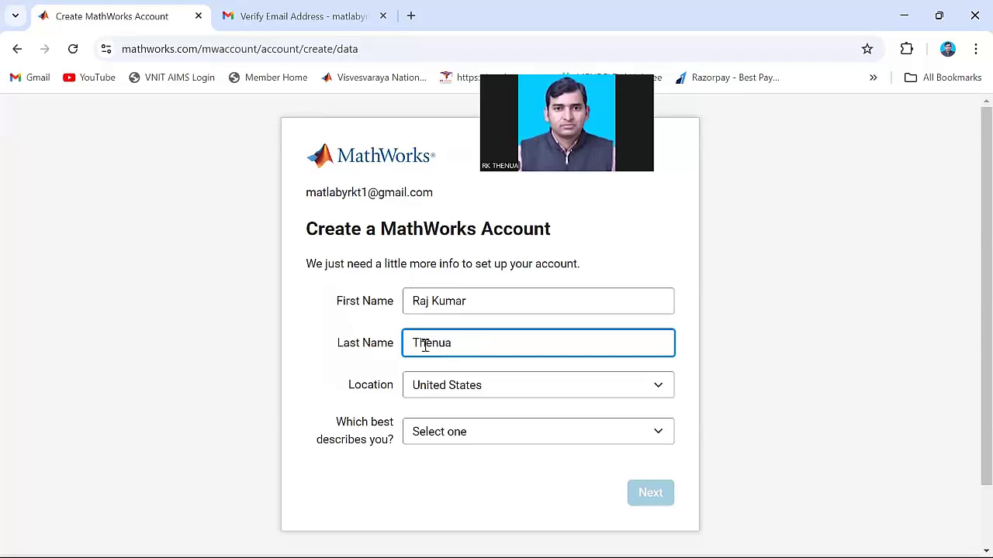
pyautogui.click(474, 386)
pyautogui.write('i')
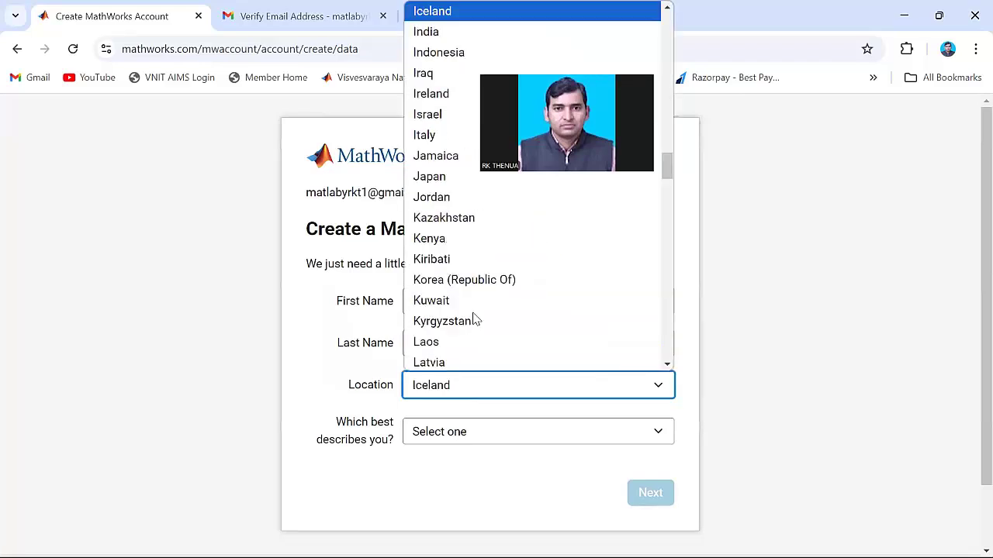
pyautogui.write('ndia')
pyautogui.click(462, 388)
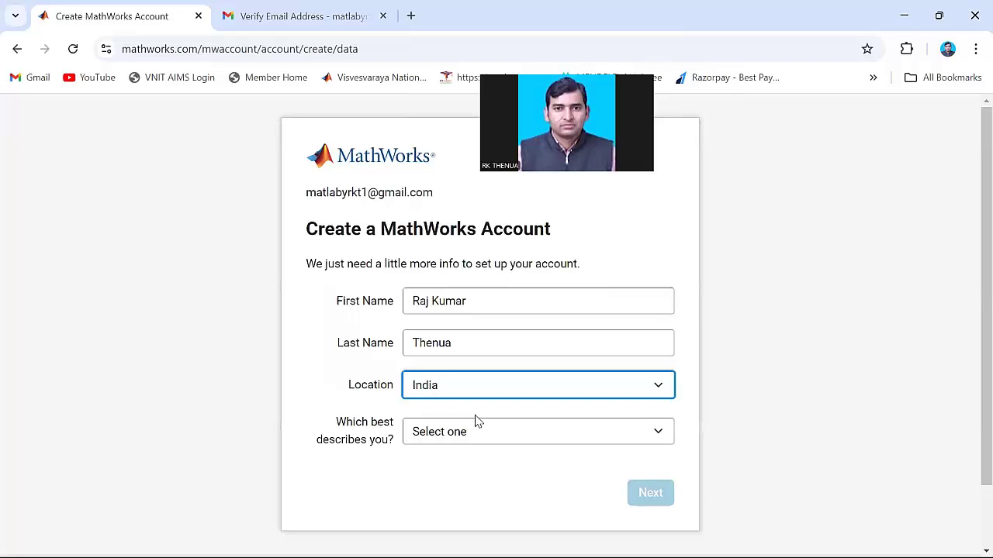
# Choose Teacher/researcher in academia, Electrical and Computer Engineering, and the college Educator, Researcher role, then submit
pyautogui.click(475, 437)
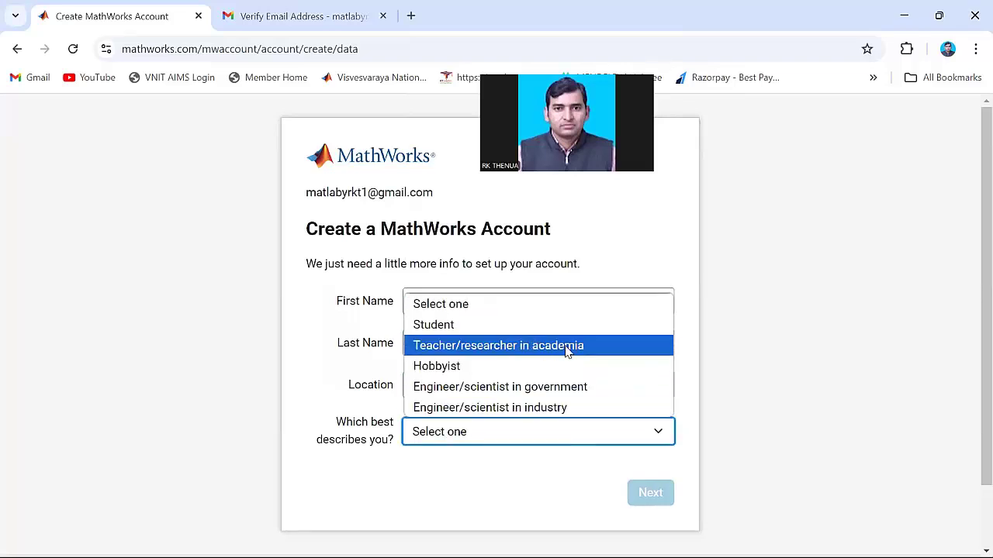
pyautogui.click(478, 350)
pyautogui.scroll(-2, 582, 373)
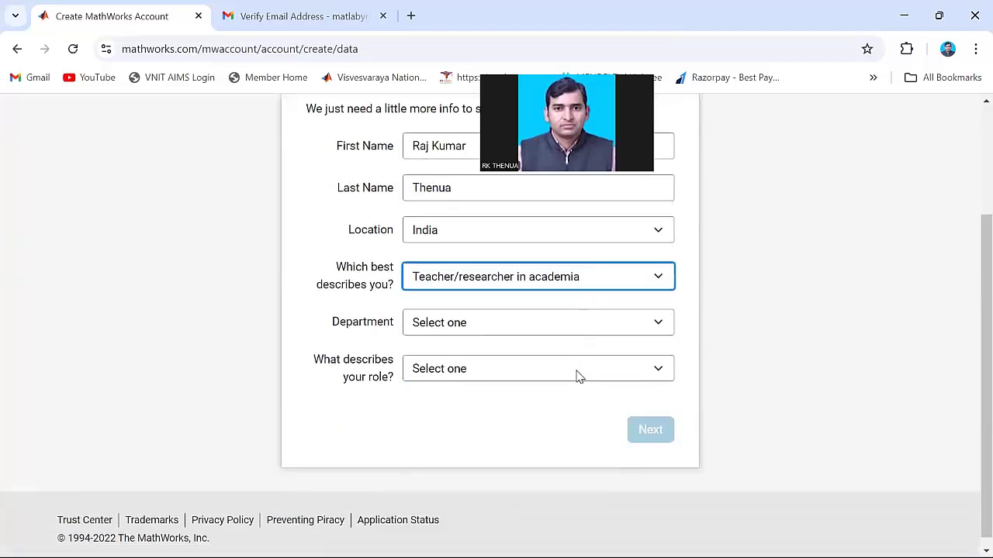
pyautogui.click(519, 328)
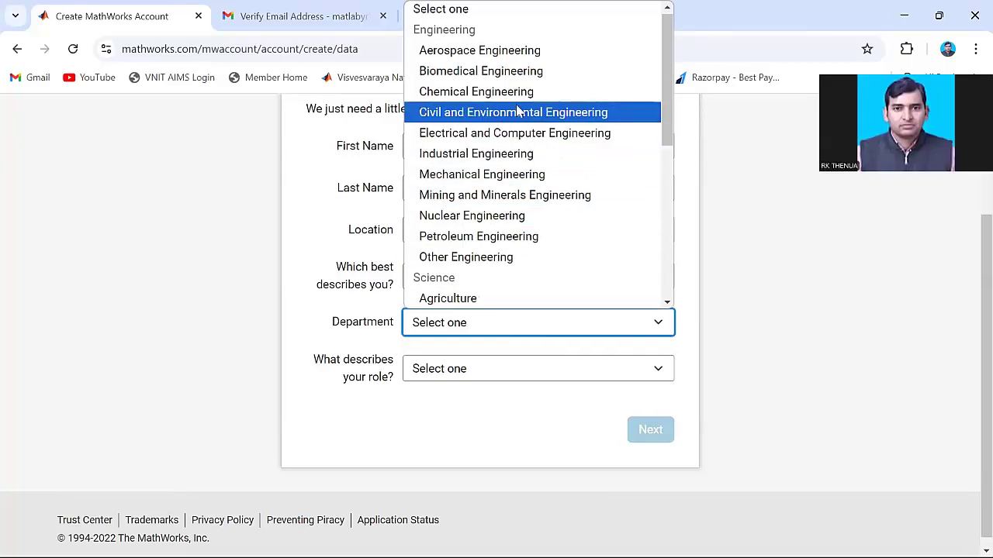
pyautogui.click(534, 137)
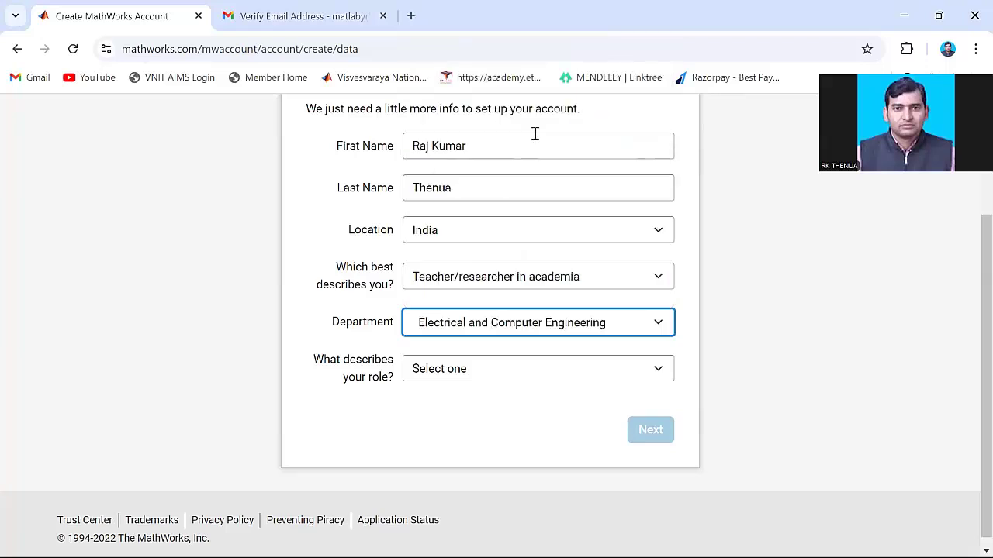
pyautogui.click(465, 374)
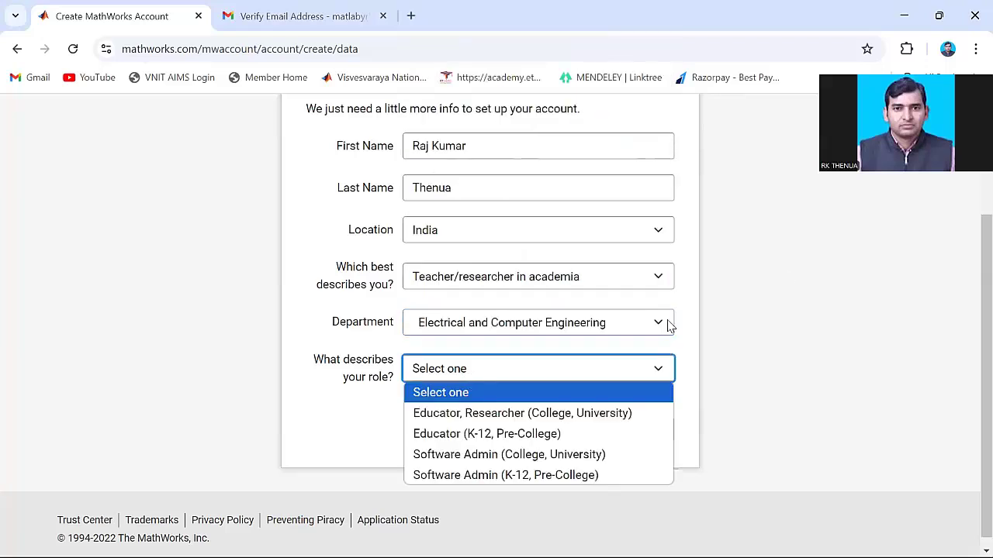
pyautogui.scroll(-1, 785, 279)
pyautogui.click(646, 361)
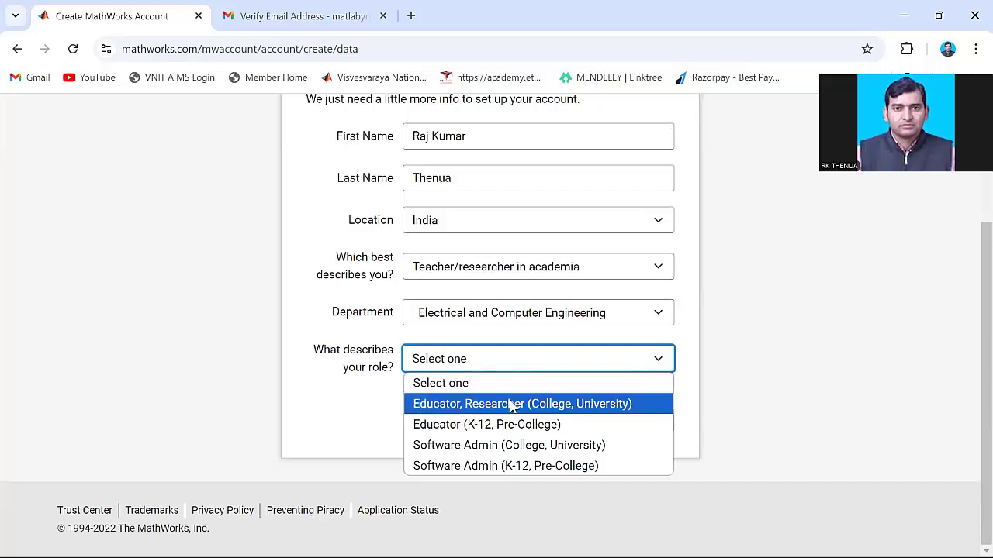
pyautogui.click(512, 404)
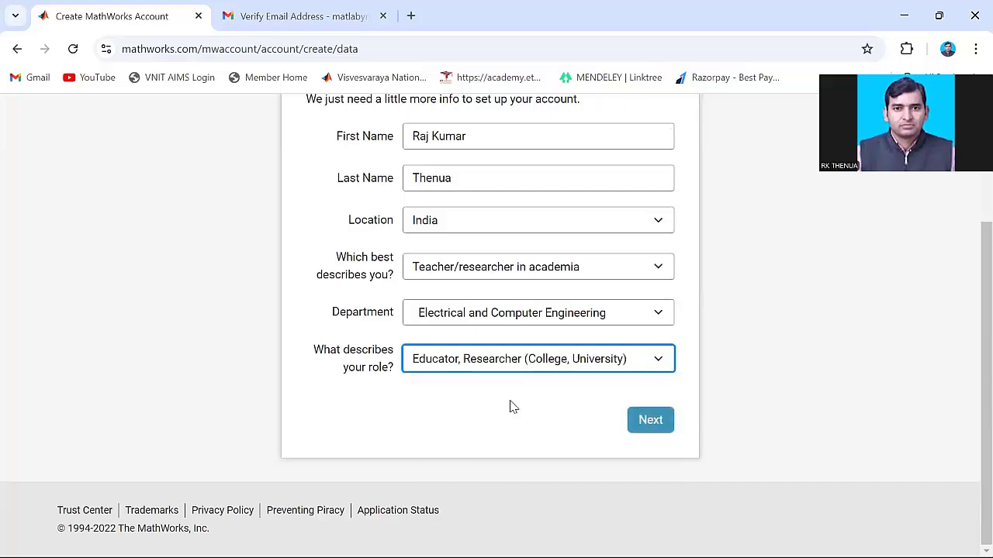
pyautogui.click(651, 421)
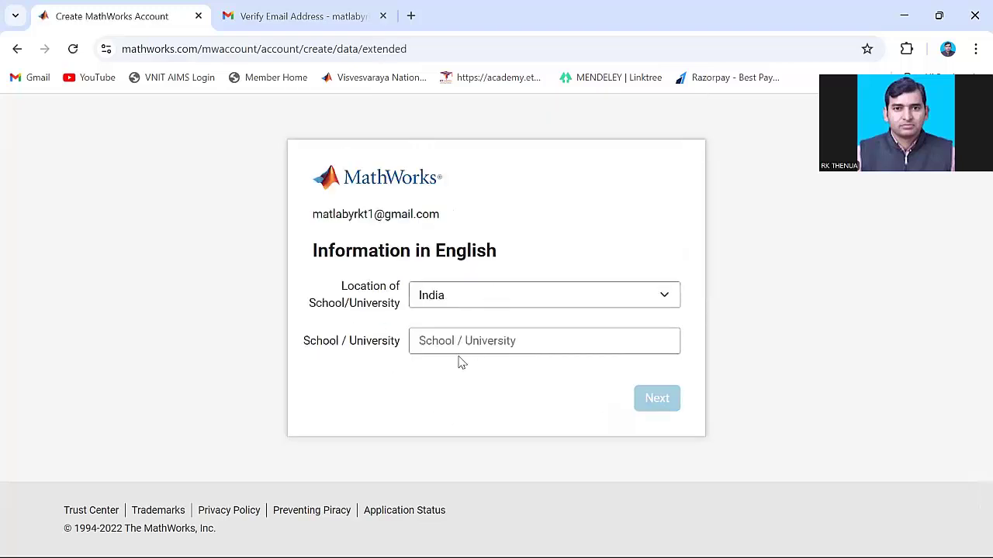
# Enter VNIT as the school/university and submit the account details
pyautogui.click(456, 347)
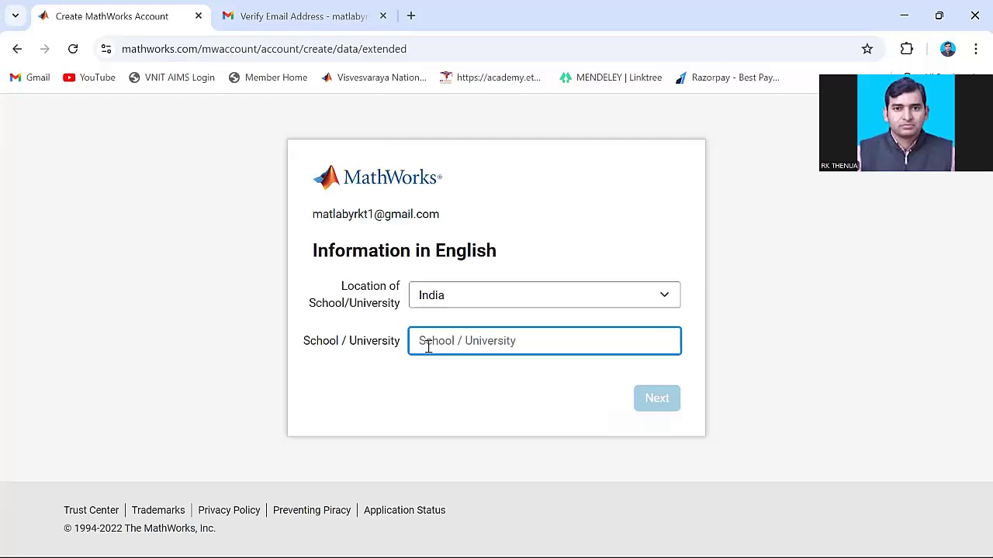
pyautogui.write('VNIT')
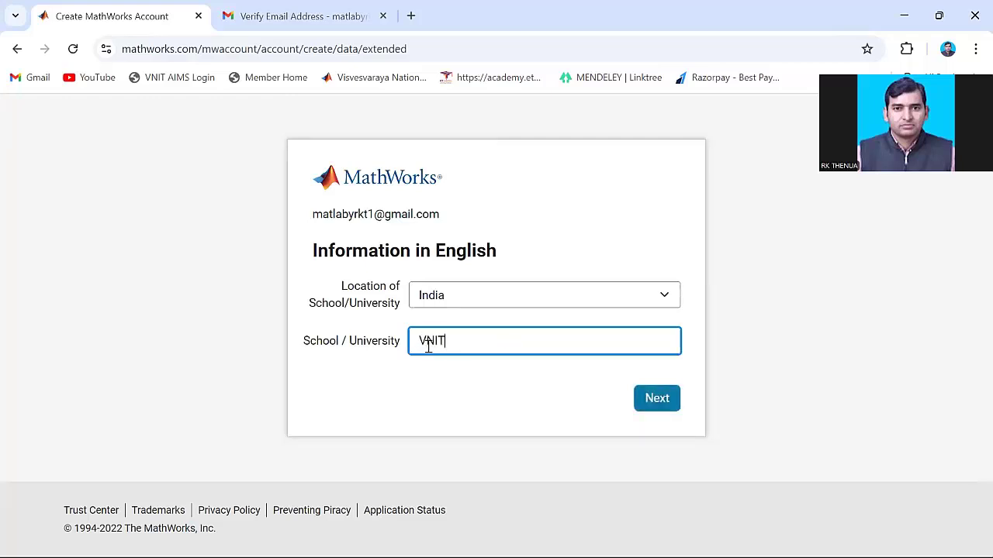
pyautogui.click(498, 405)
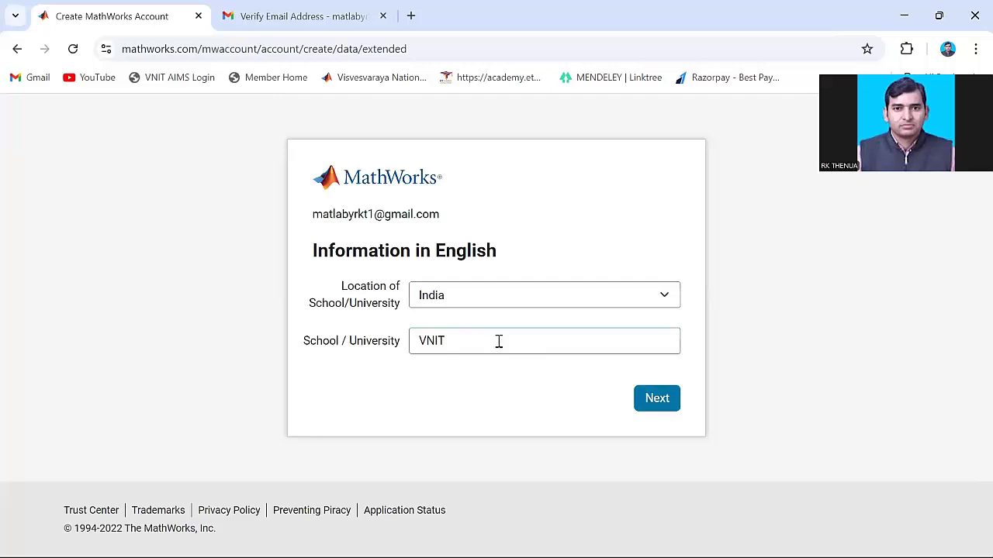
pyautogui.click(652, 405)
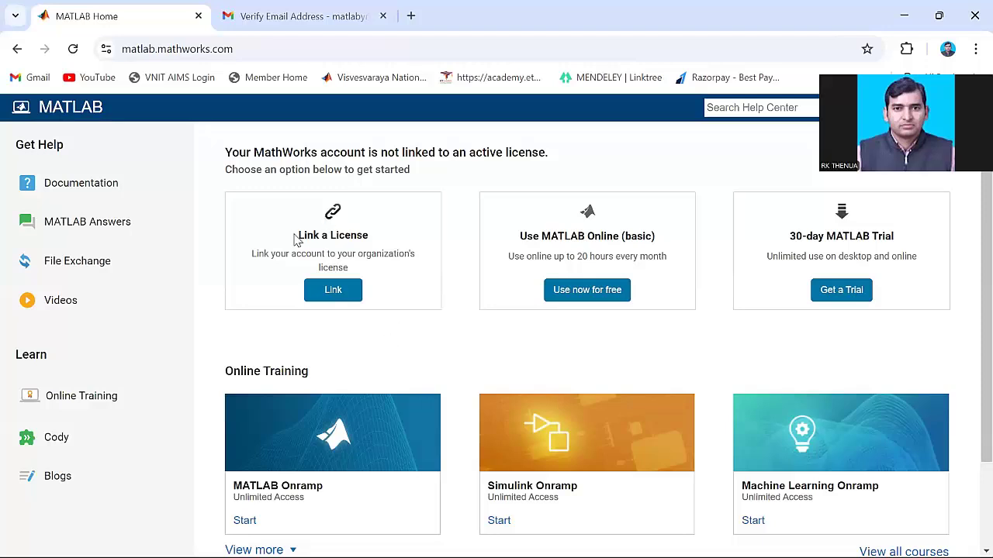
# Review the 20-hours-per-month allowance and start MATLAB Online (basic) for free
pyautogui.tripleClick(321, 234)
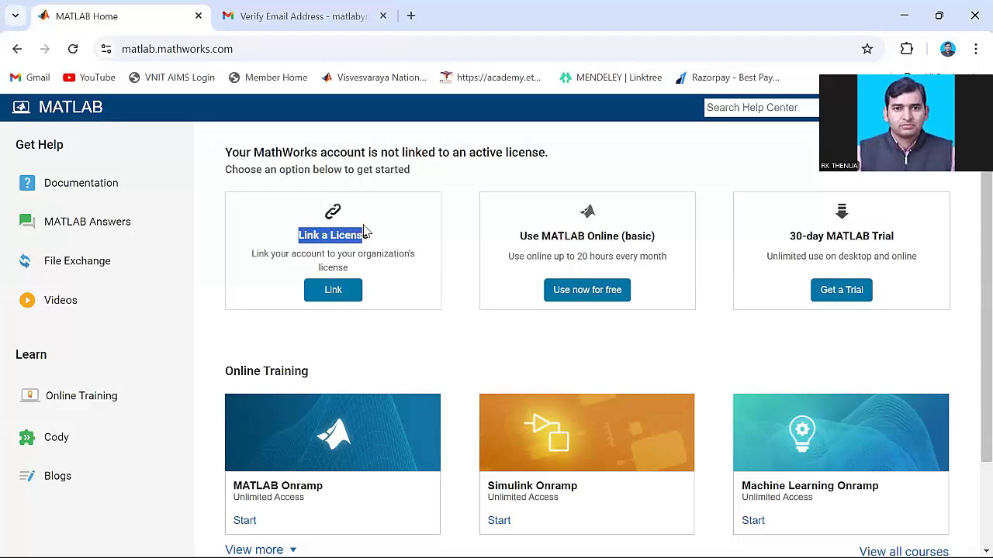
pyautogui.click(431, 277)
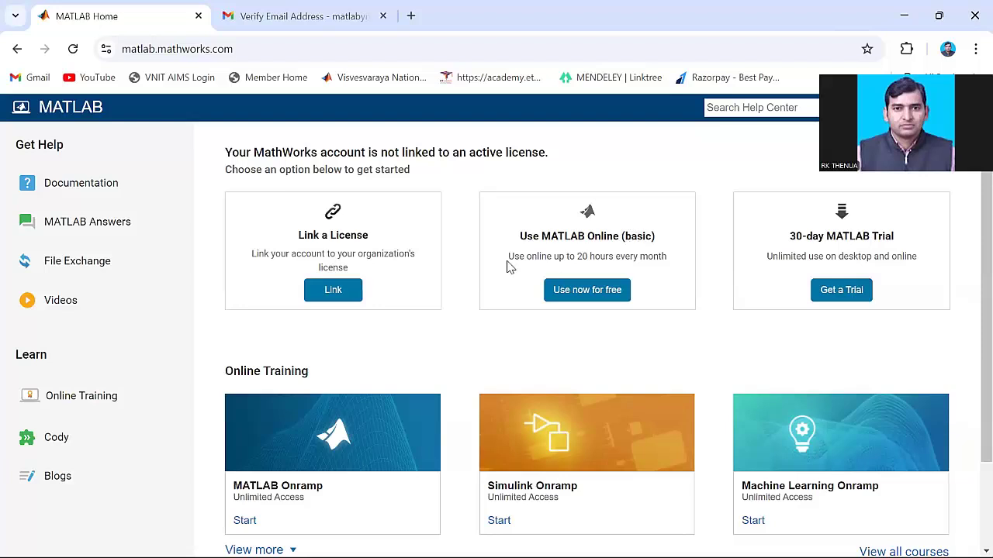
pyautogui.moveTo(577, 258); pyautogui.dragTo(669, 271)
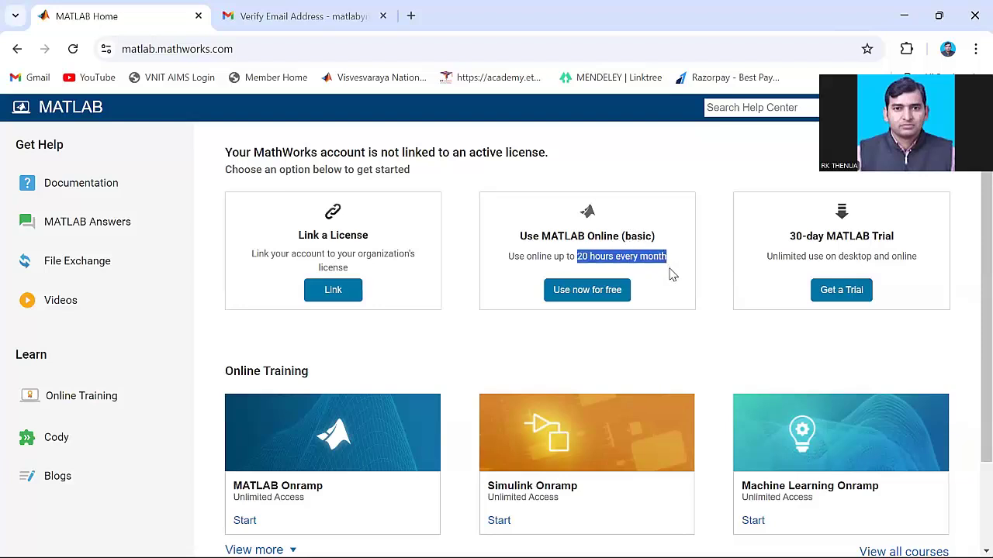
pyautogui.click(665, 289)
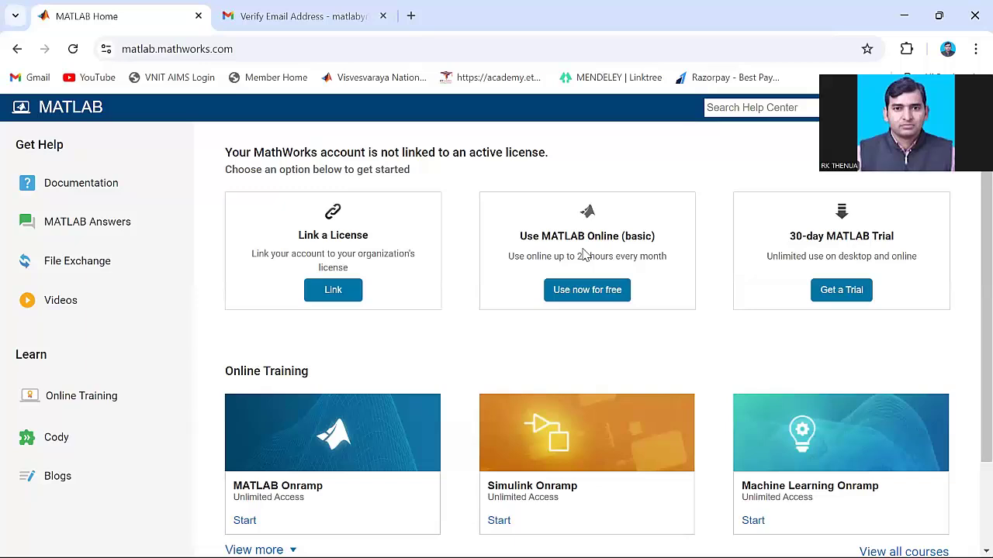
pyautogui.moveTo(569, 255); pyautogui.dragTo(630, 252)
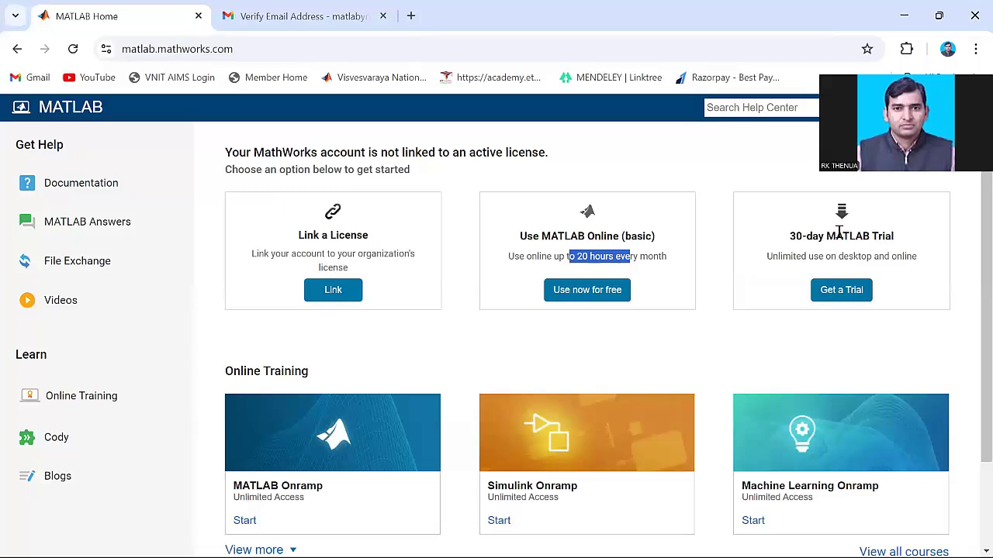
pyautogui.click(779, 225)
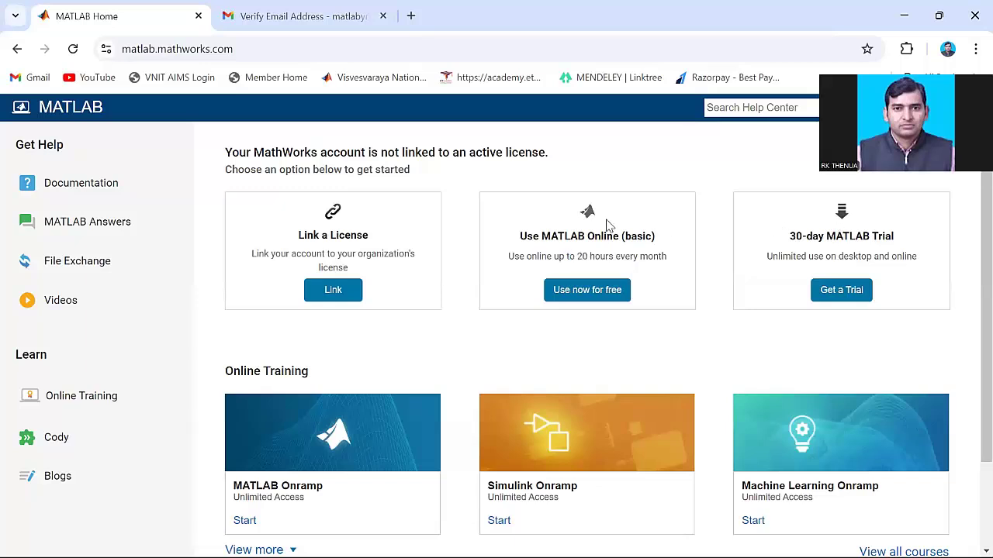
pyautogui.scroll(-2, 609, 264)
pyautogui.scroll(2, 602, 285)
pyautogui.click(588, 298)
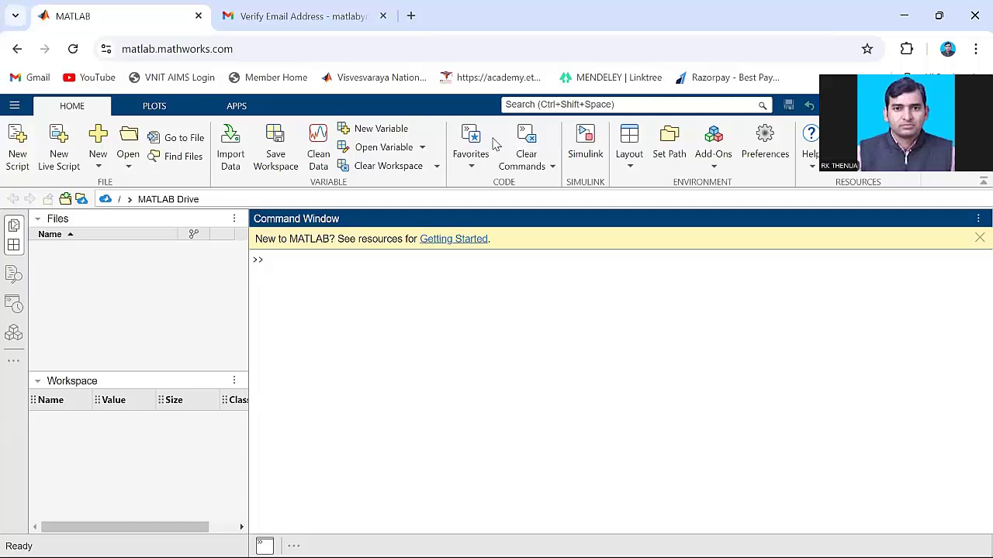
# Navigate back, then run exit in the Command Window to close MATLAB Online
pyautogui.click(17, 48)
pyautogui.write('ex')
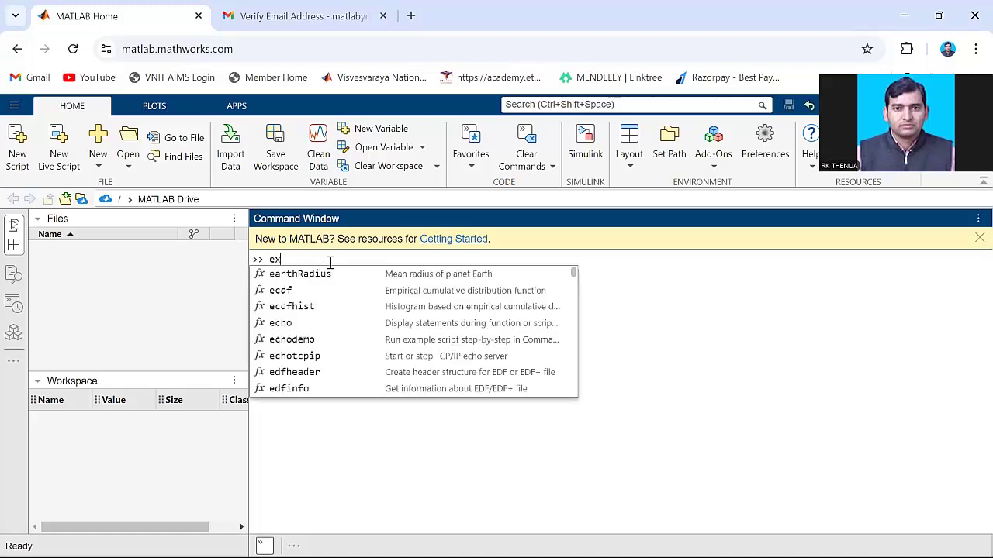
pyautogui.write('it')
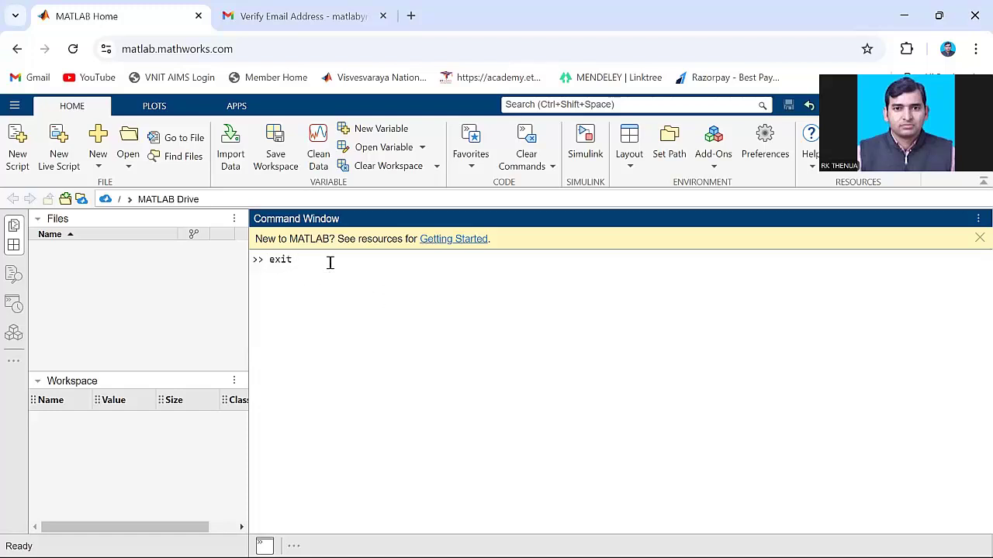
pyautogui.press('Return')
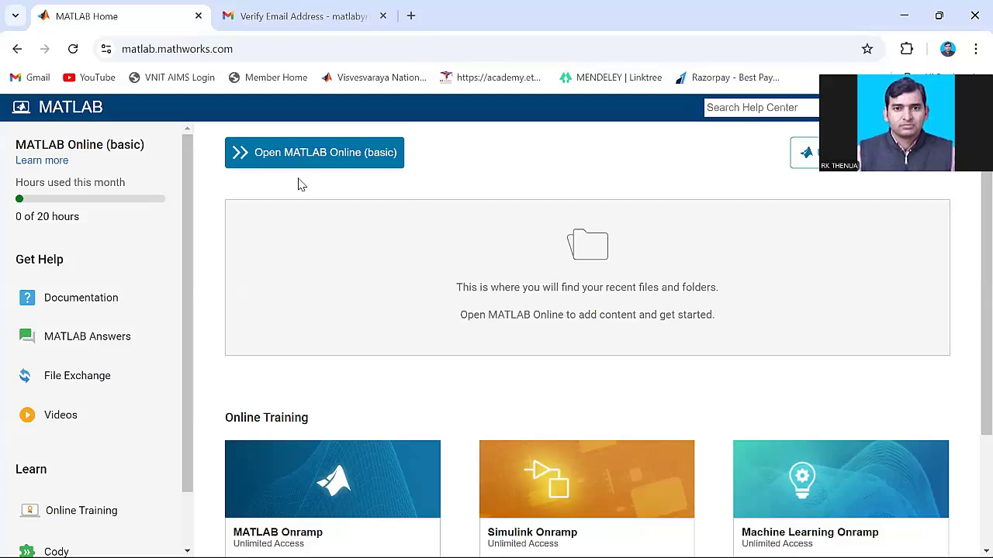
# Launch MATLAB Online (basic) again from MATLAB Home, with 0 of 20 monthly hours used
pyautogui.click(369, 165)
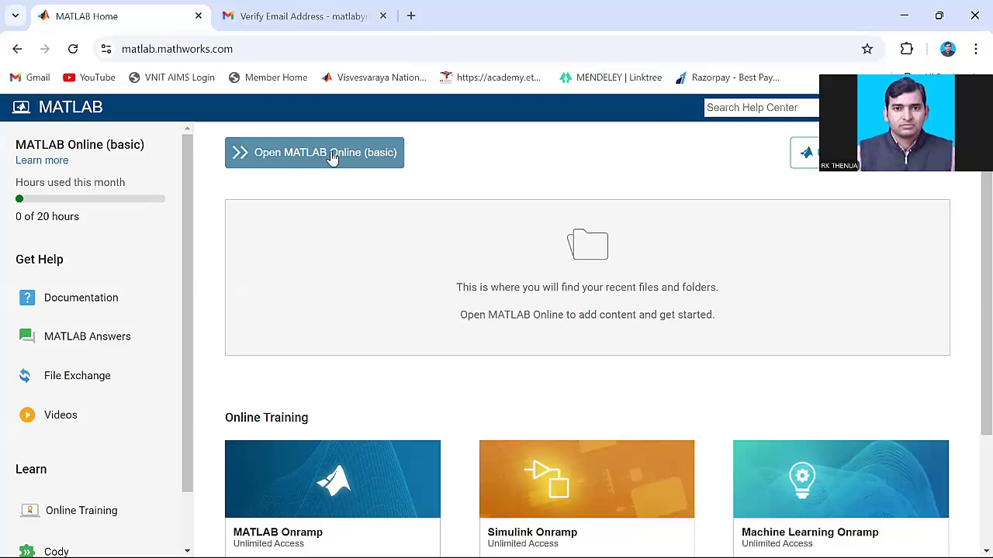